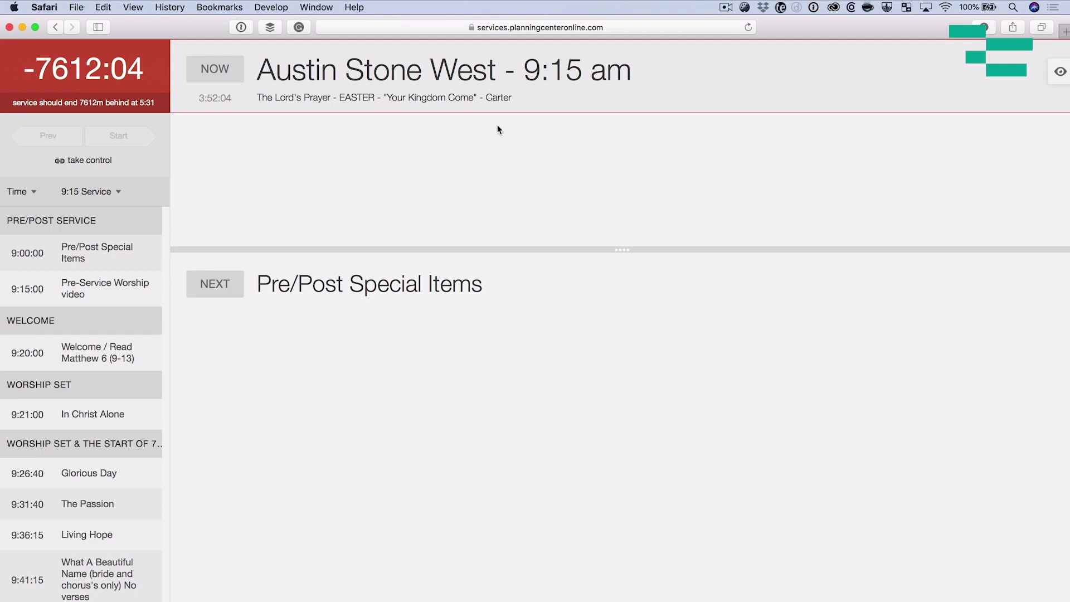
- Cmd-Tab away from Planning Center Live to another running application
key(super+Tab)
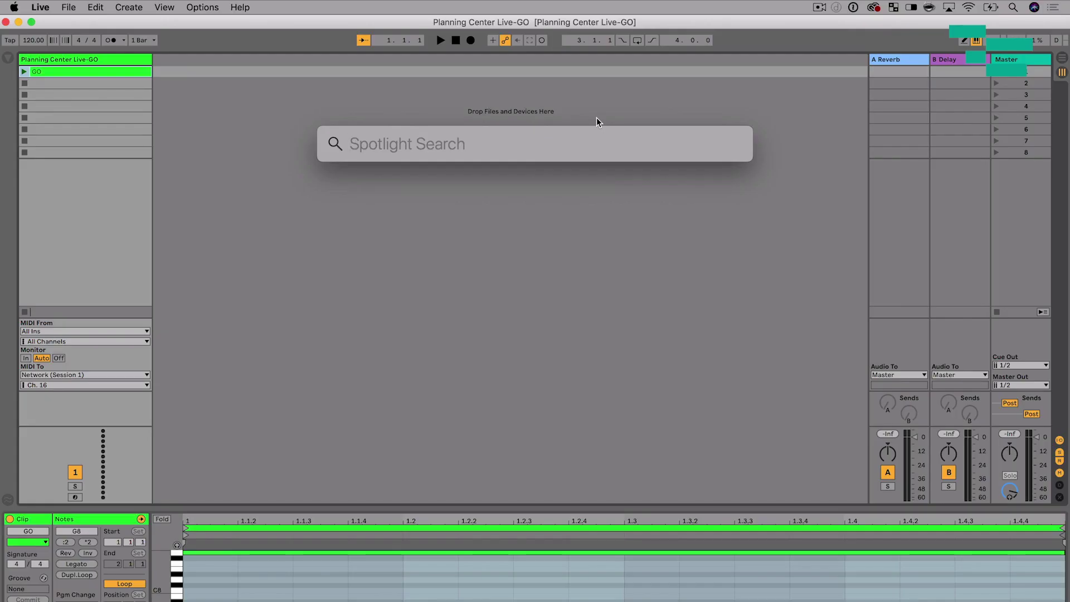
- Launch Audio MIDI Setup from Spotlight and reopen its MIDI Network Setup window
text(audio MIDI Setup)
key(Return)
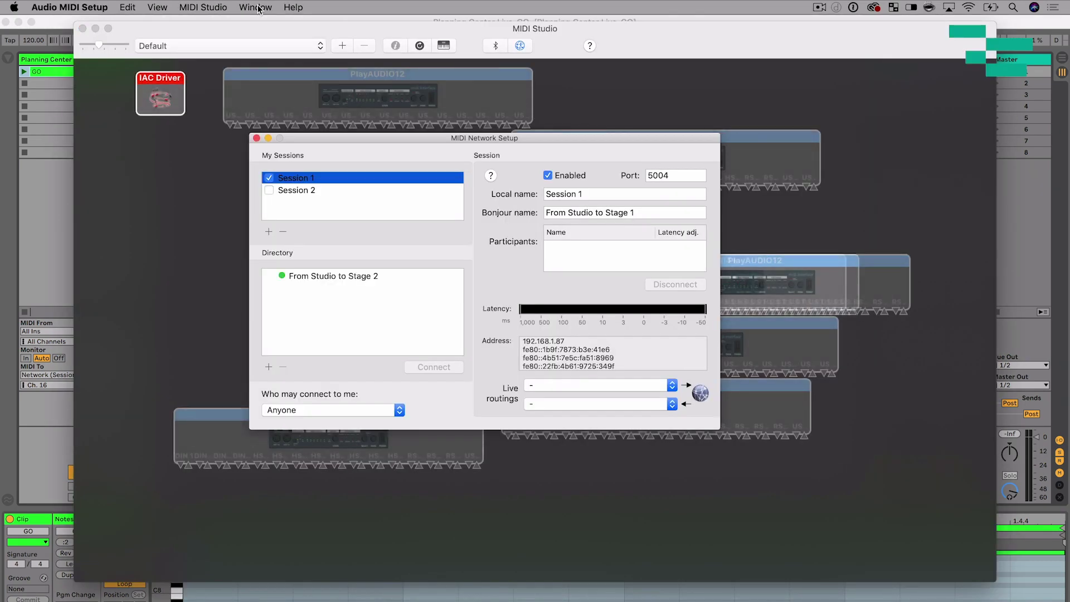
click(255, 7)
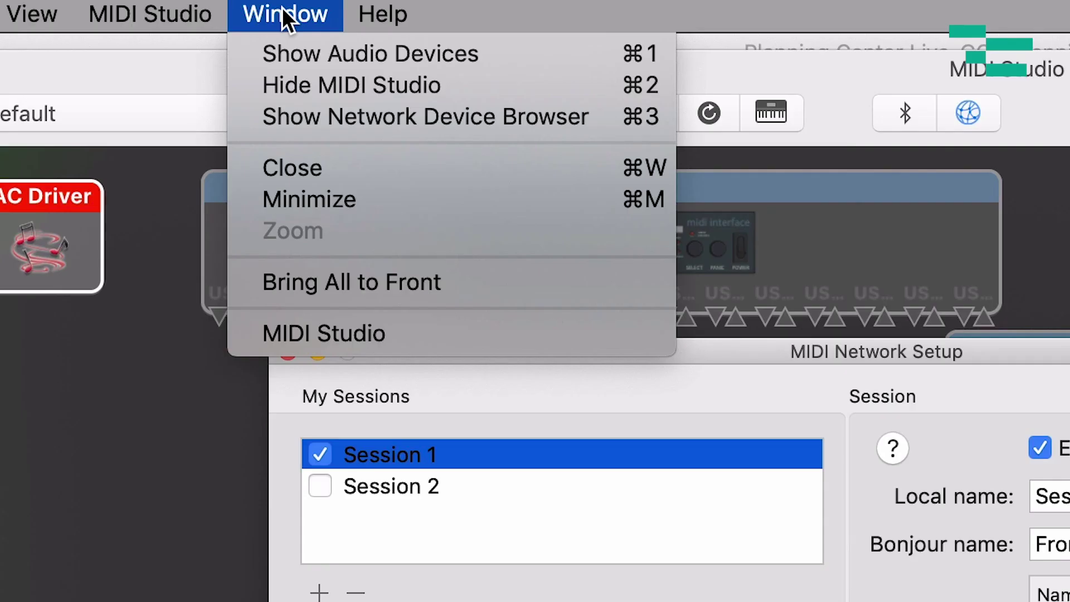
click(893, 360)
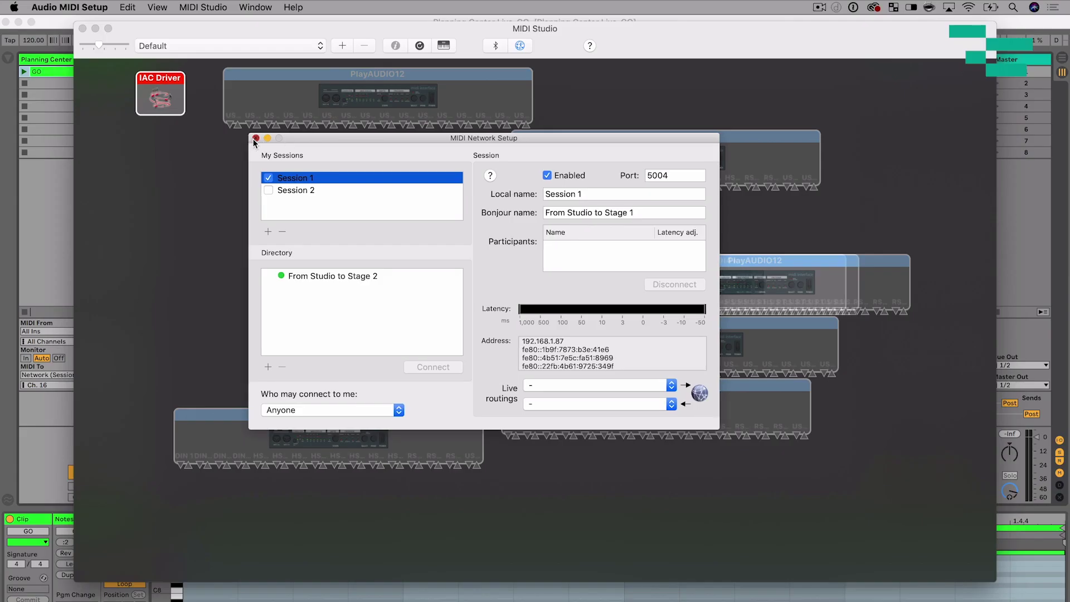
click(255, 138)
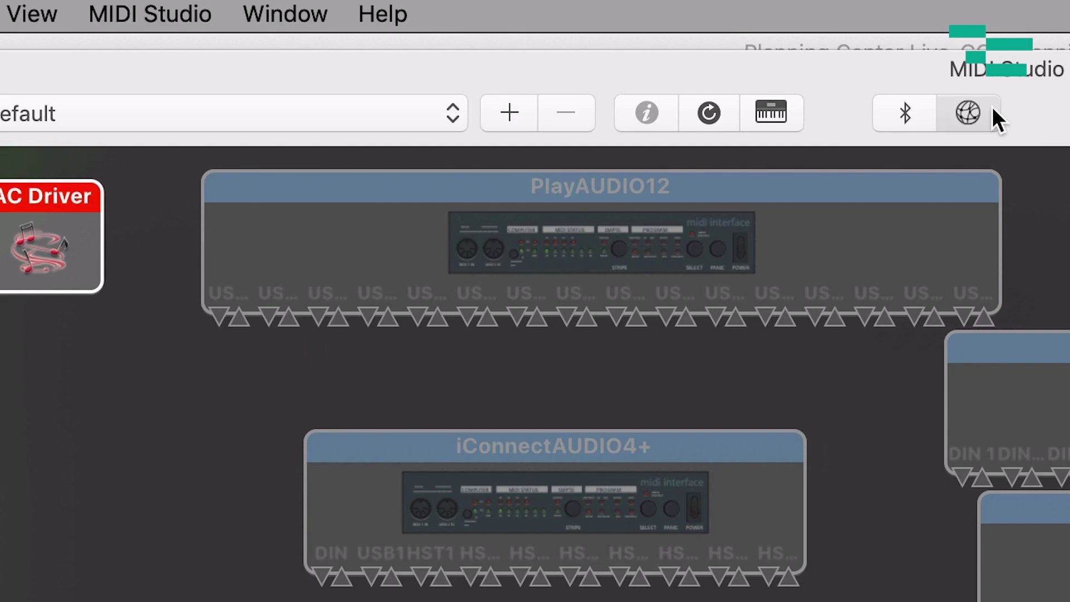
click(993, 110)
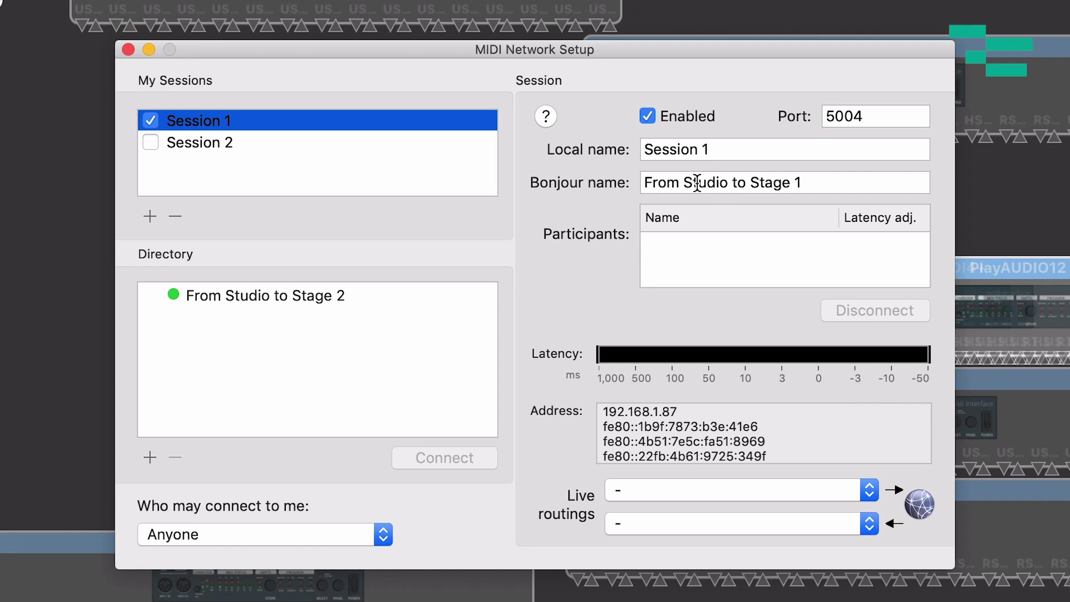
- Select From Studio to Stage 2 in the directory and connect Session 1 to it
click(326, 302)
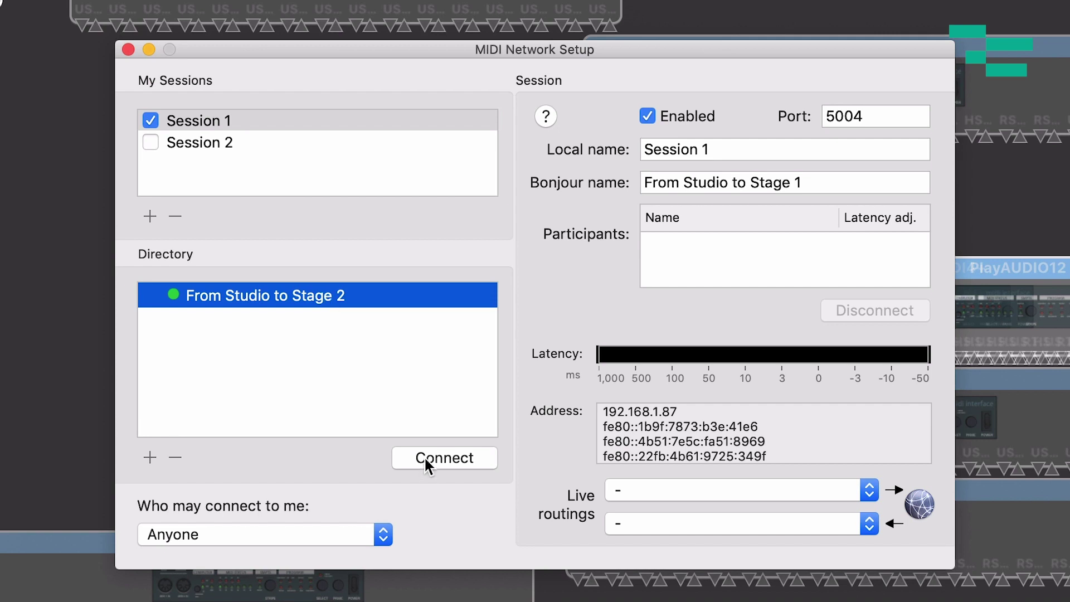
click(453, 451)
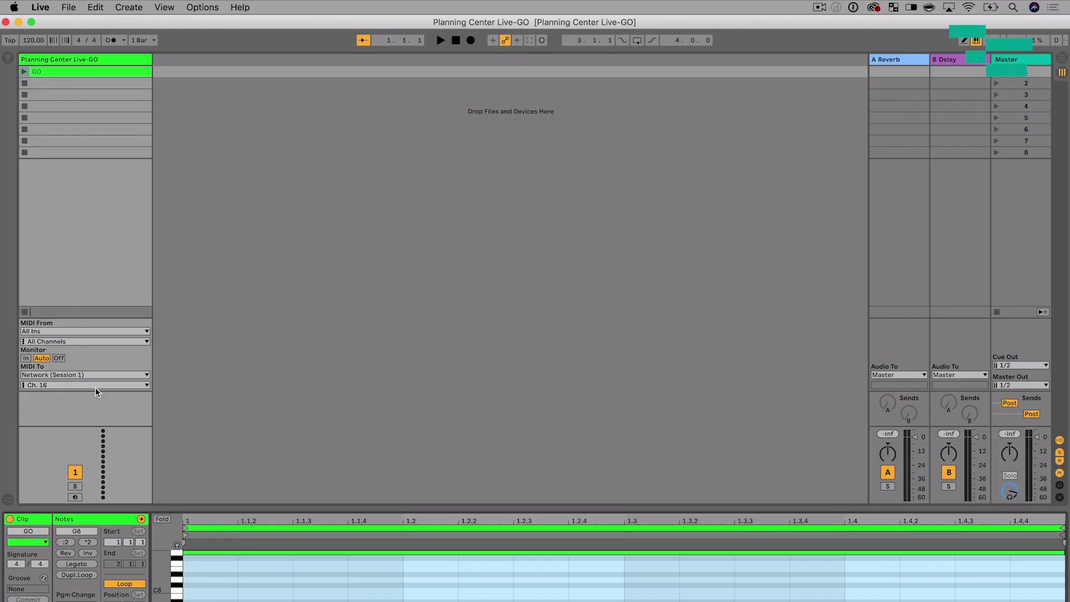
- Open Live's Preferences with Cmd+comma
key(super+comma)
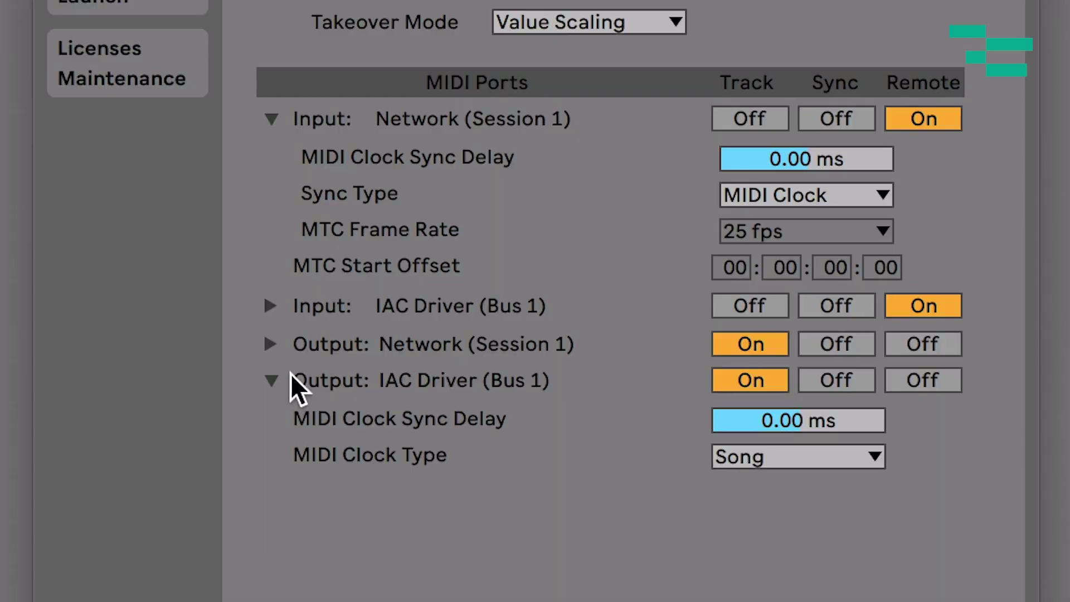
- Collapse the IAC Driver output and turn Track output on for Network (Session 1)
click(420, 419)
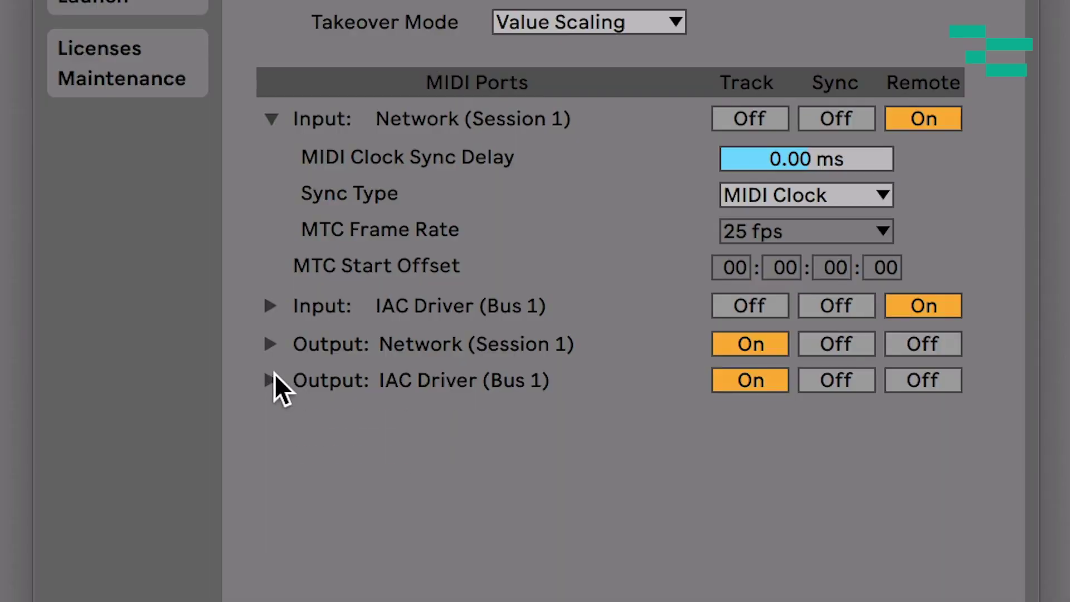
click(747, 344)
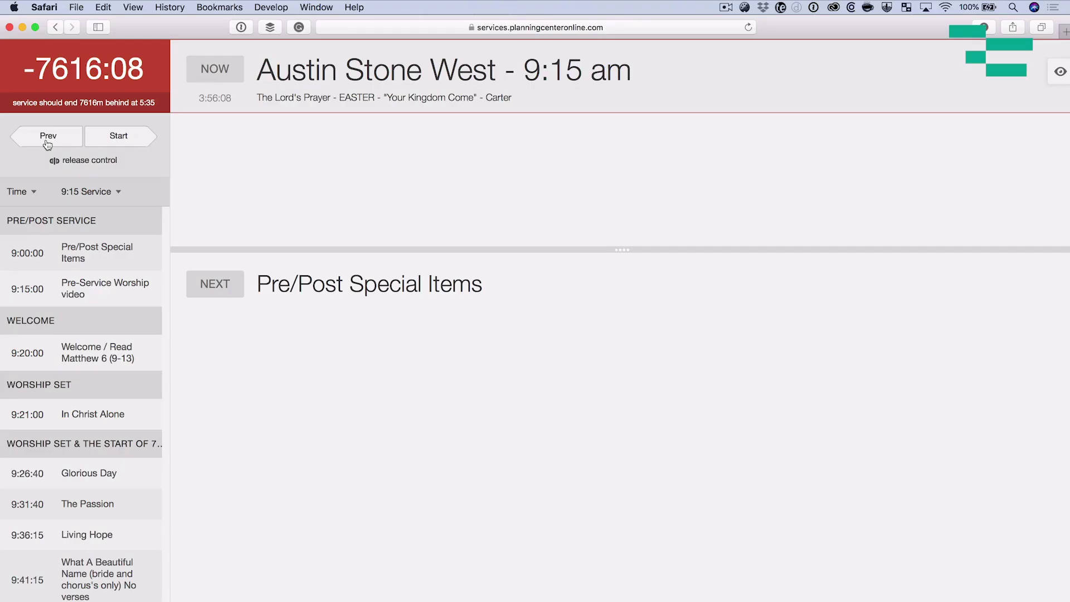
- Cmd-Tab from Planning Center Live to Bome MIDI Translator Pro
key(super+Tab)
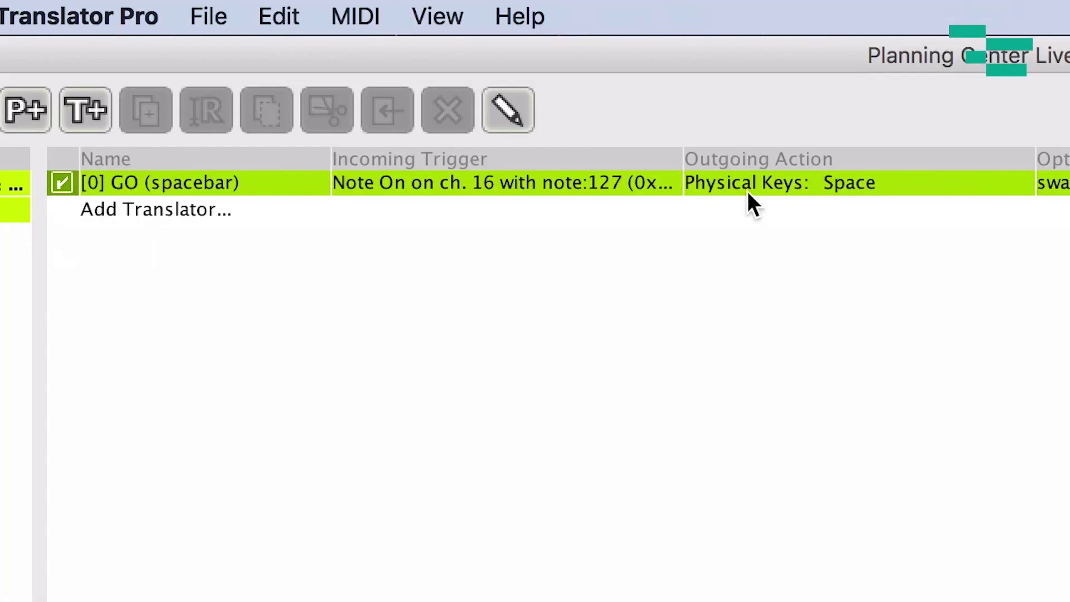
- Select Network Session 1 as the Bome project's default MIDI input port
click(830, 204)
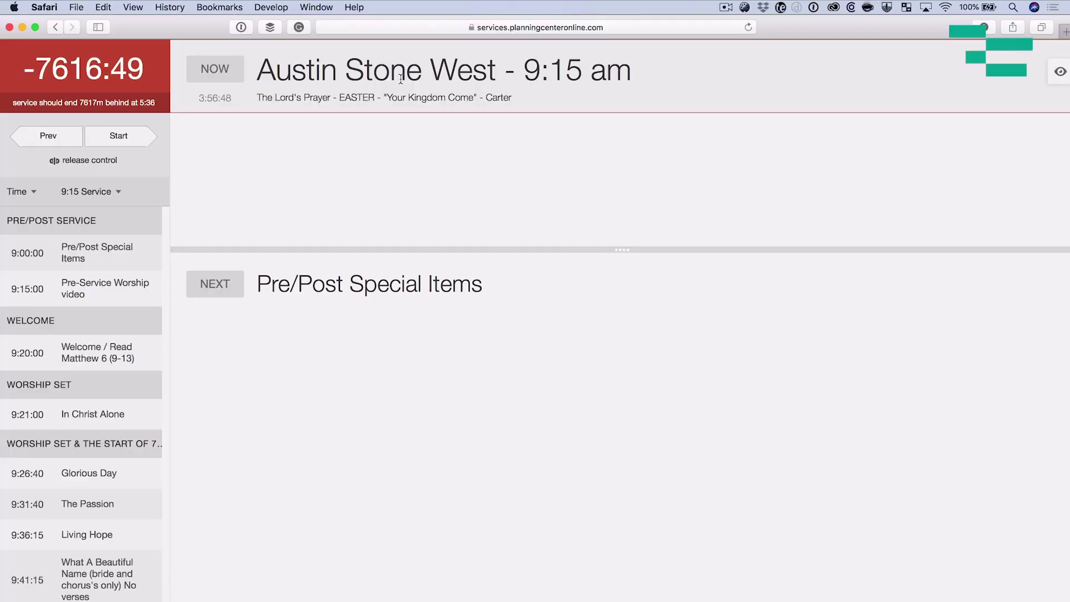
key(super+Tab)
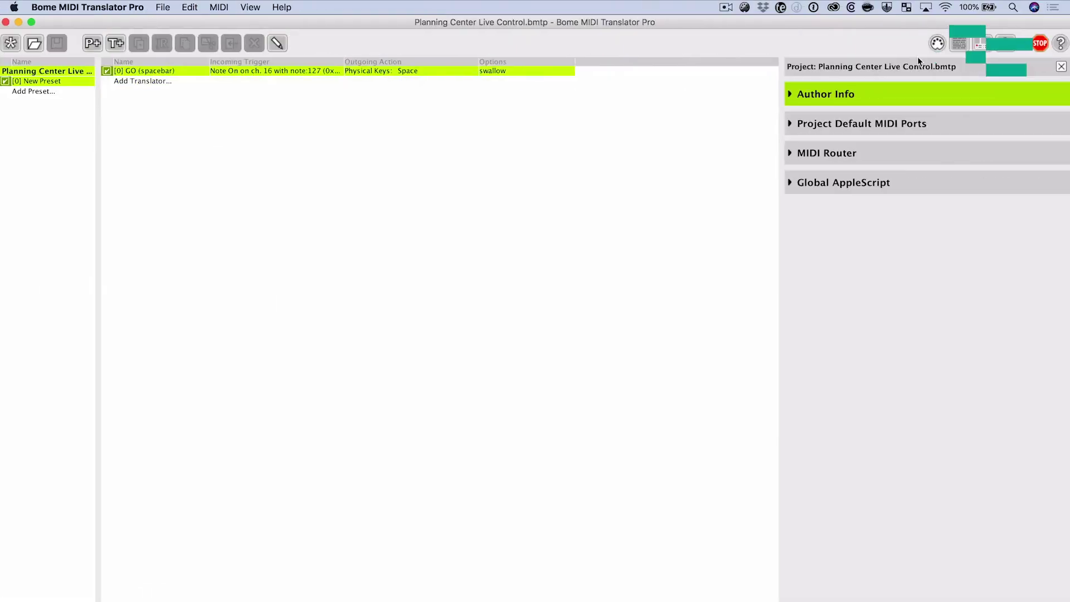
click(886, 126)
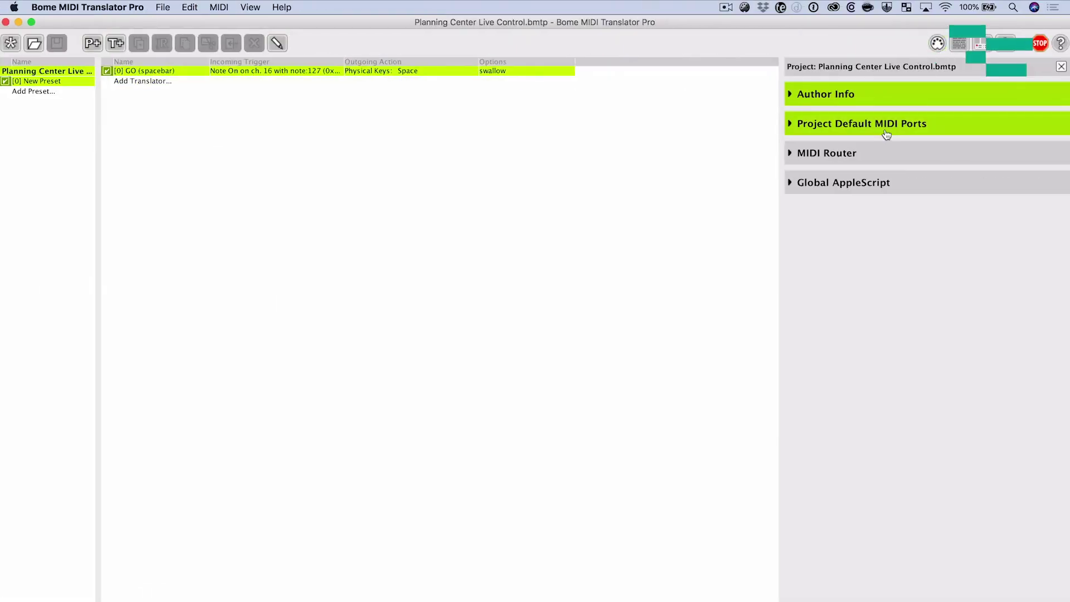
scroll(671, 212, down, 15)
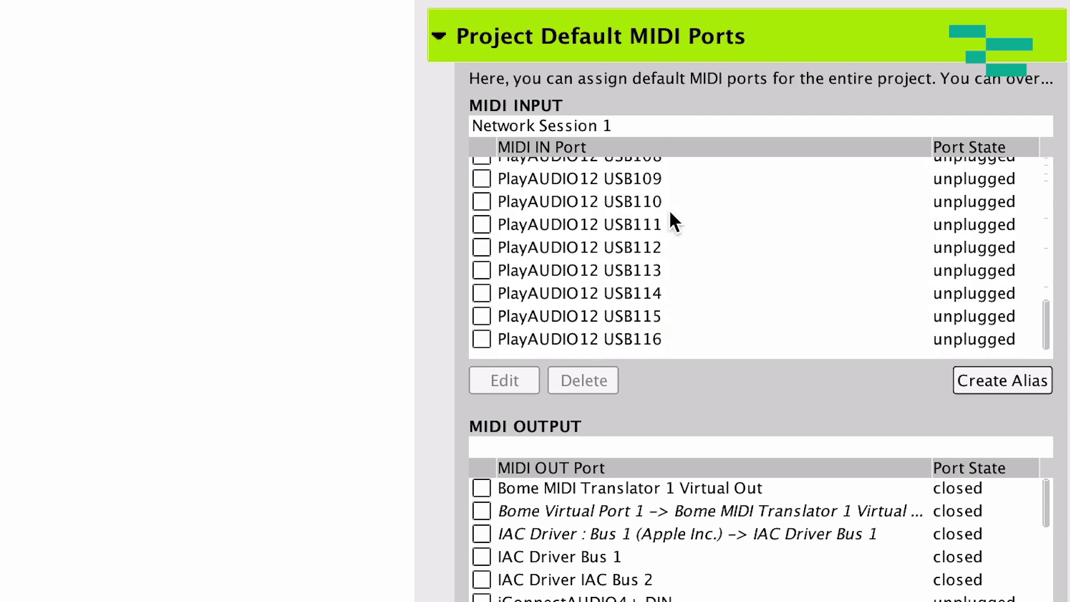
scroll(670, 212, up, 5)
scroll(667, 208, up, 3)
click(592, 179)
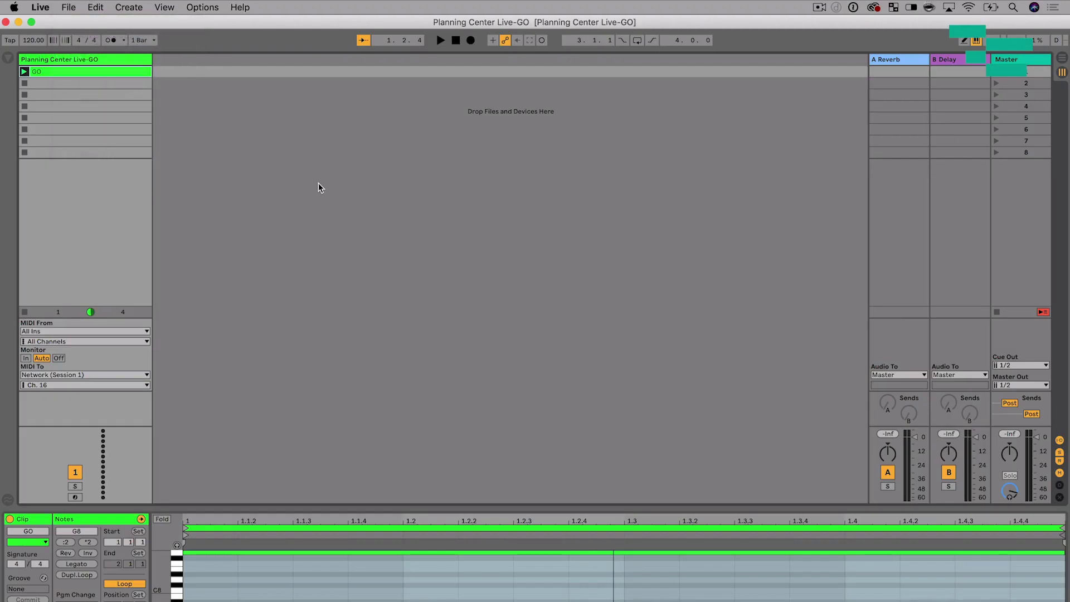
- Create a new Live Set and add locators at bars 1, 5, 13 and 21 in Arrangement View
key(super+n)
key(Tab)
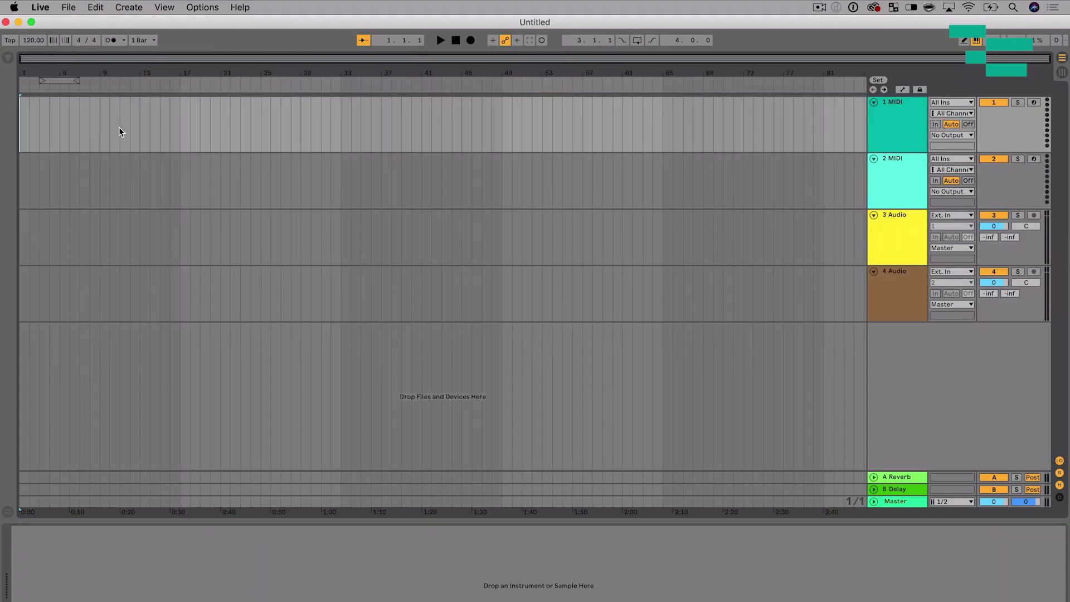
right_click(21, 85)
click(31, 94)
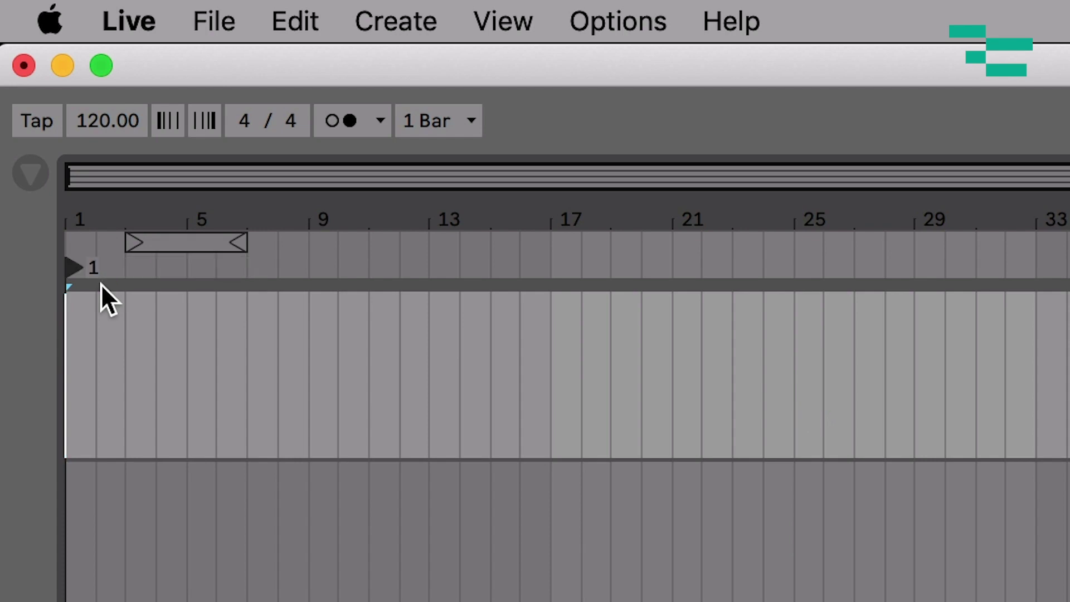
right_click(178, 274)
click(249, 364)
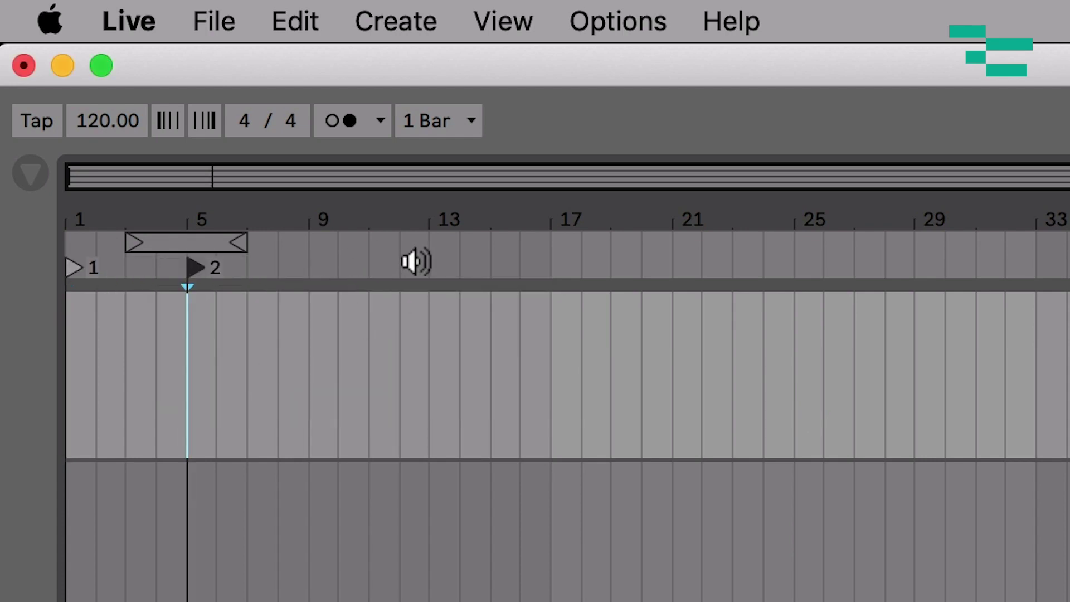
right_click(419, 265)
click(483, 357)
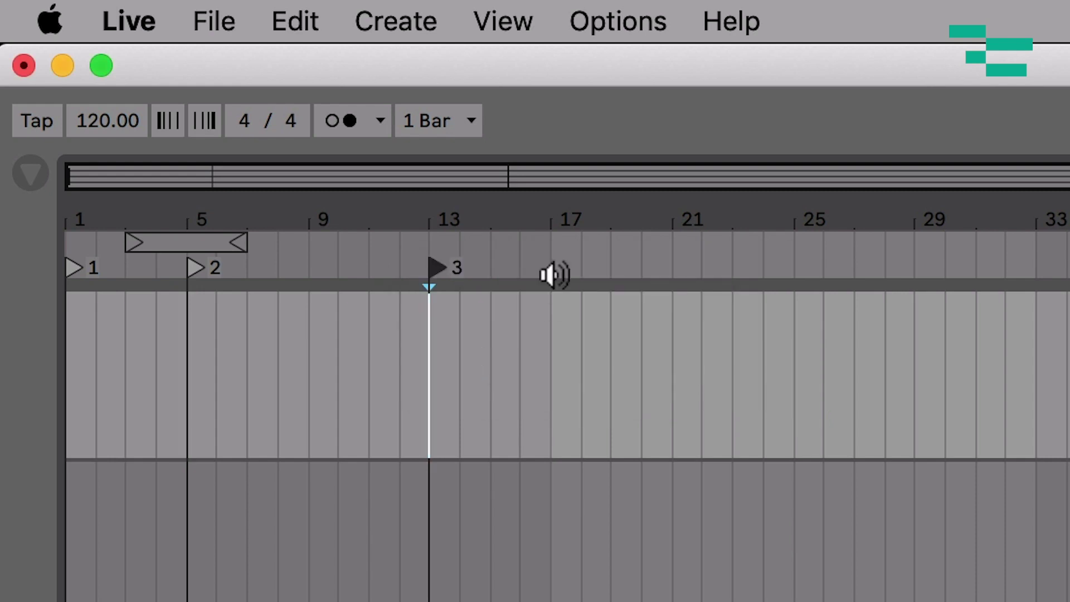
right_click(671, 246)
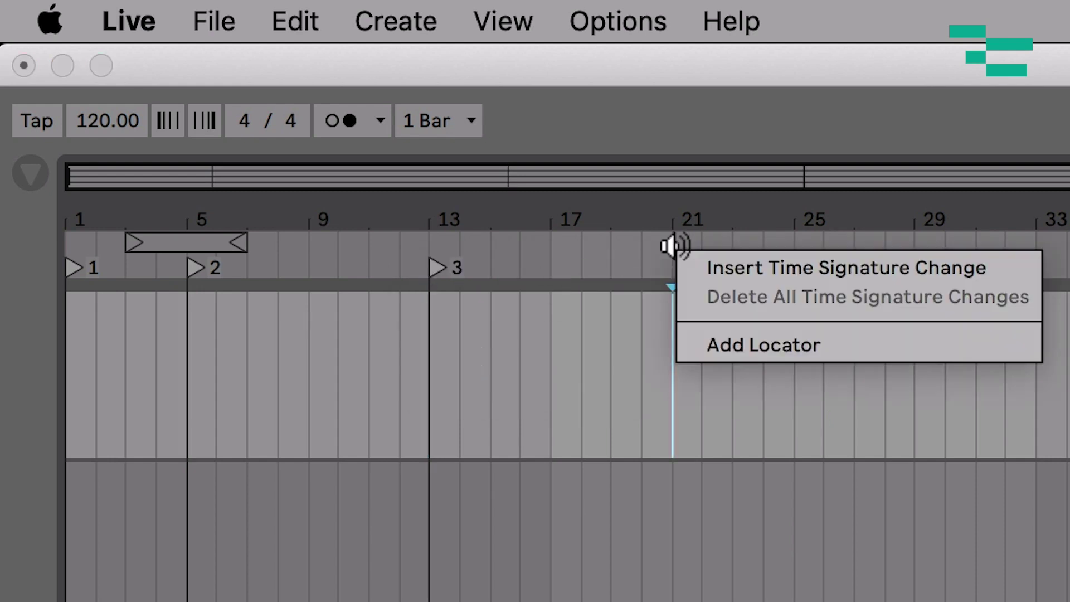
click(783, 340)
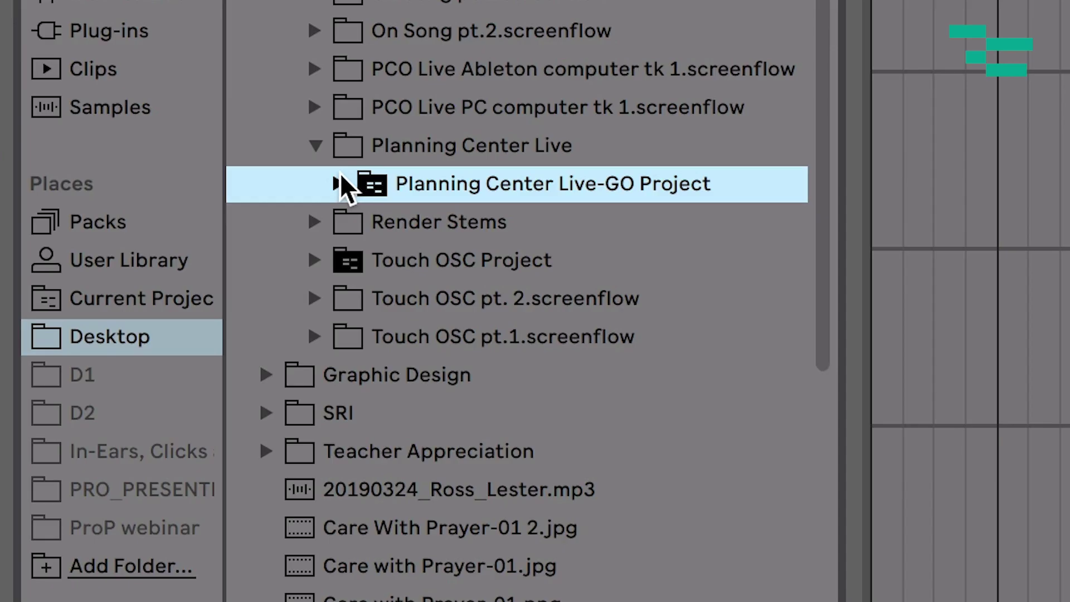
- Drag the GO clip from the Planning Center Live-GO set to bar 1 and copy it to bar 5
click(105, 245)
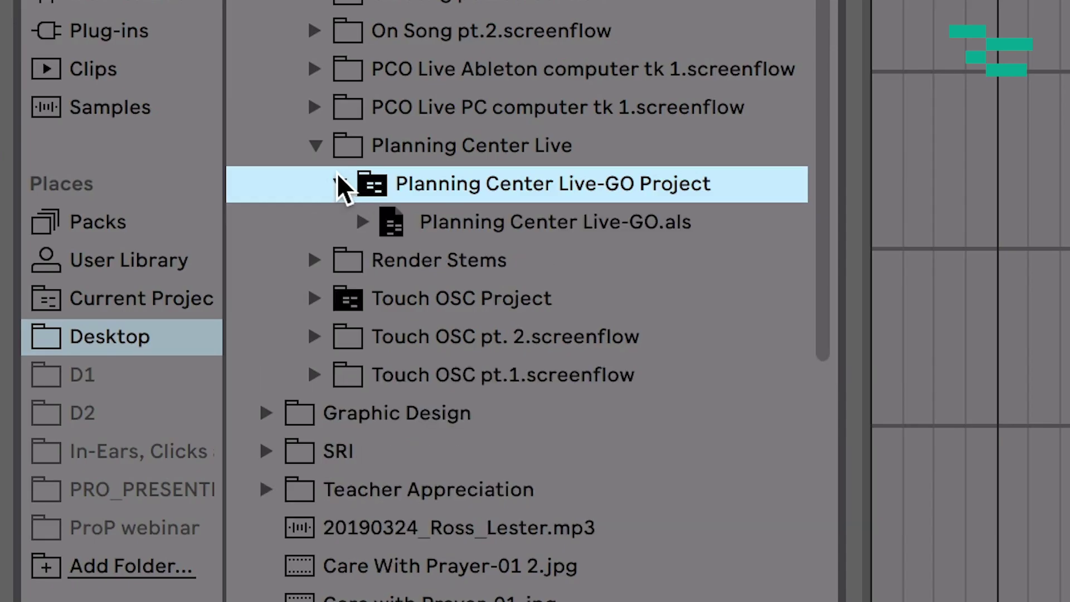
click(360, 219)
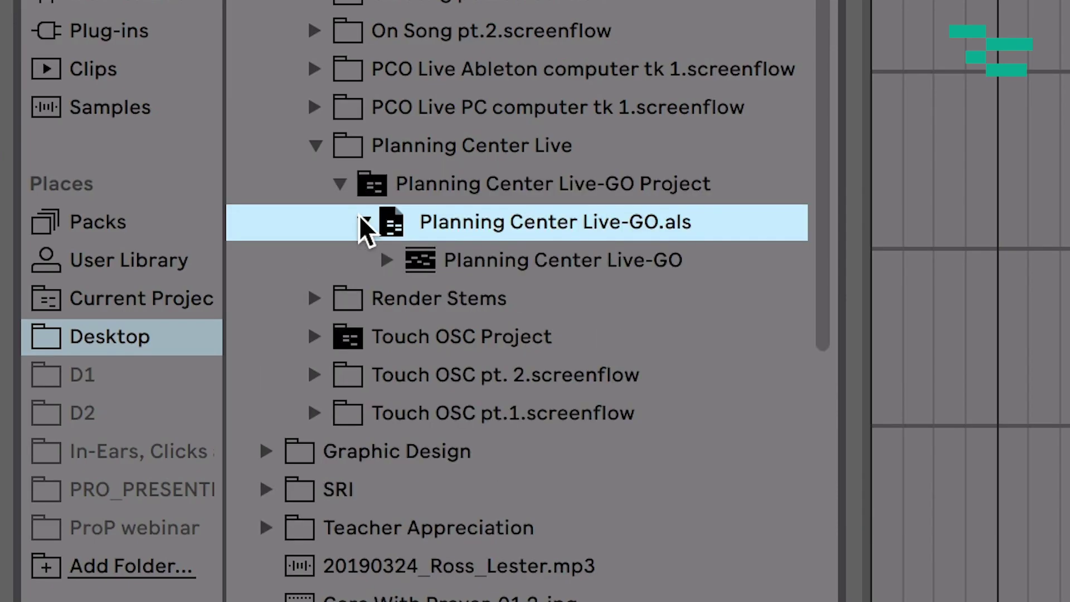
click(387, 260)
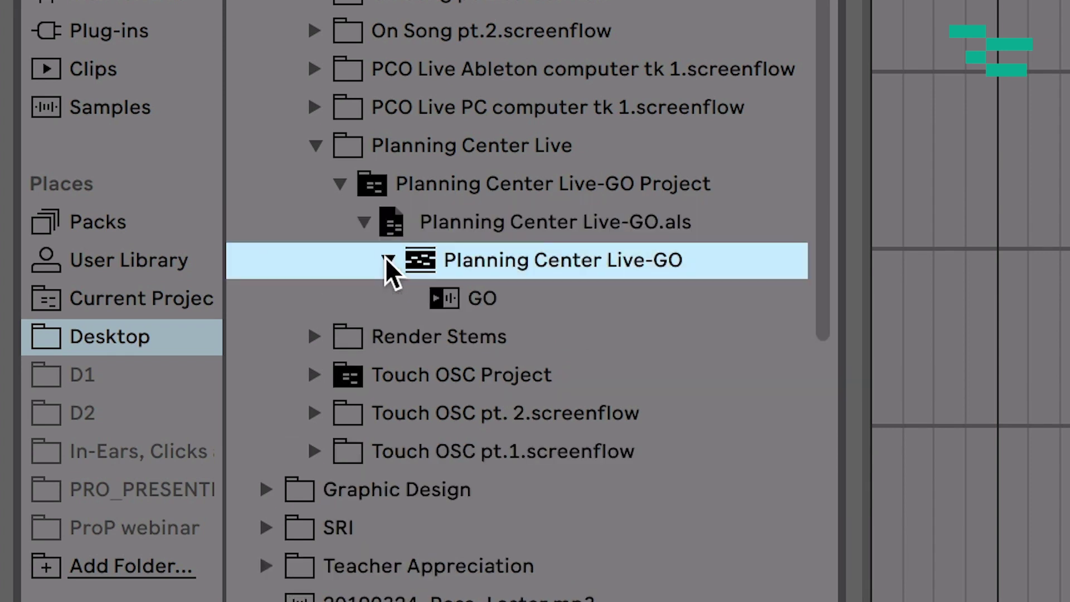
click(452, 301)
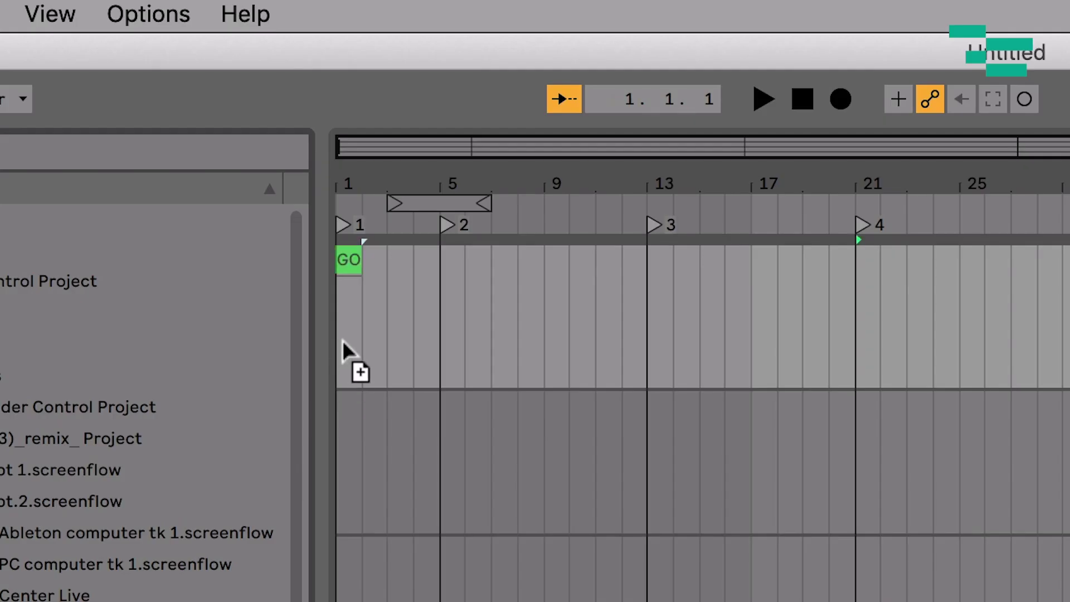
drag(453, 298, 347, 351)
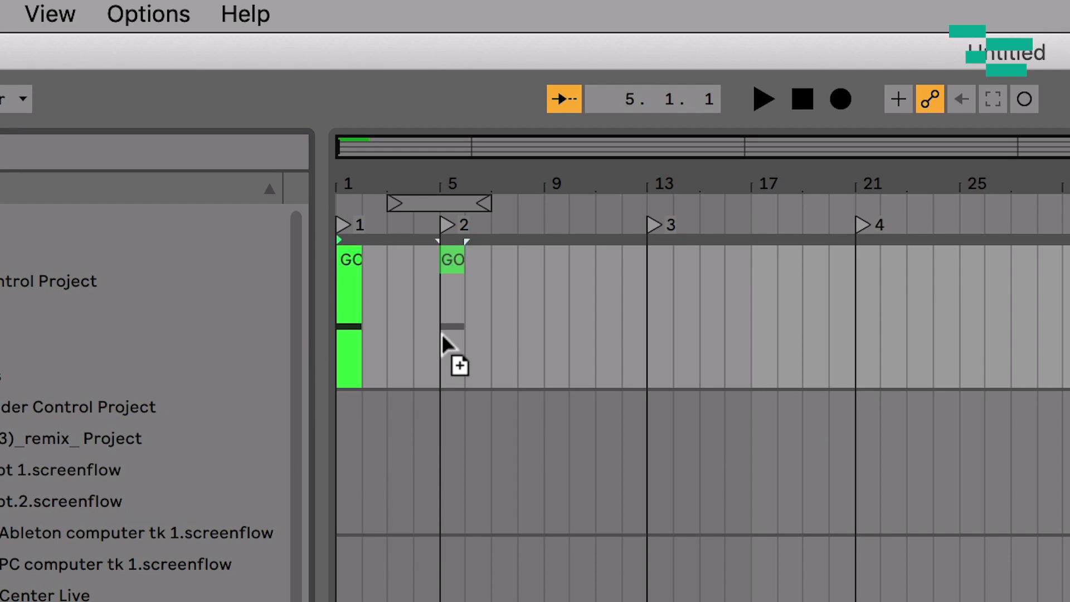
mouse_move(349, 334)
mouse_down()
mouse_move(659, 329)
mouse_move(867, 358)
mouse_up()
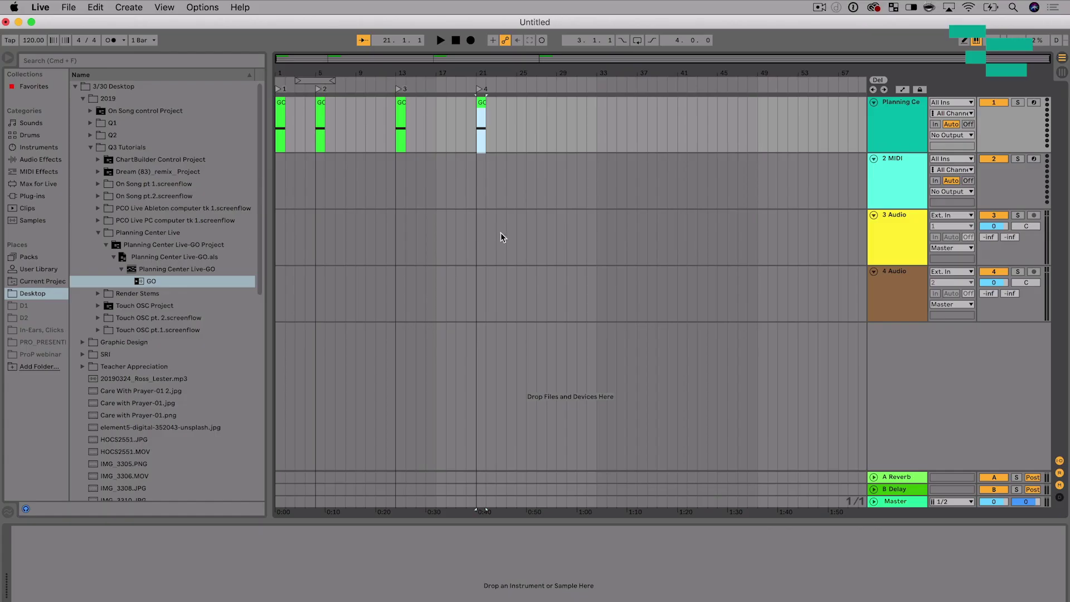
- Delete the unused tracks 2 through 4, leaving only the GO track
click(896, 159)
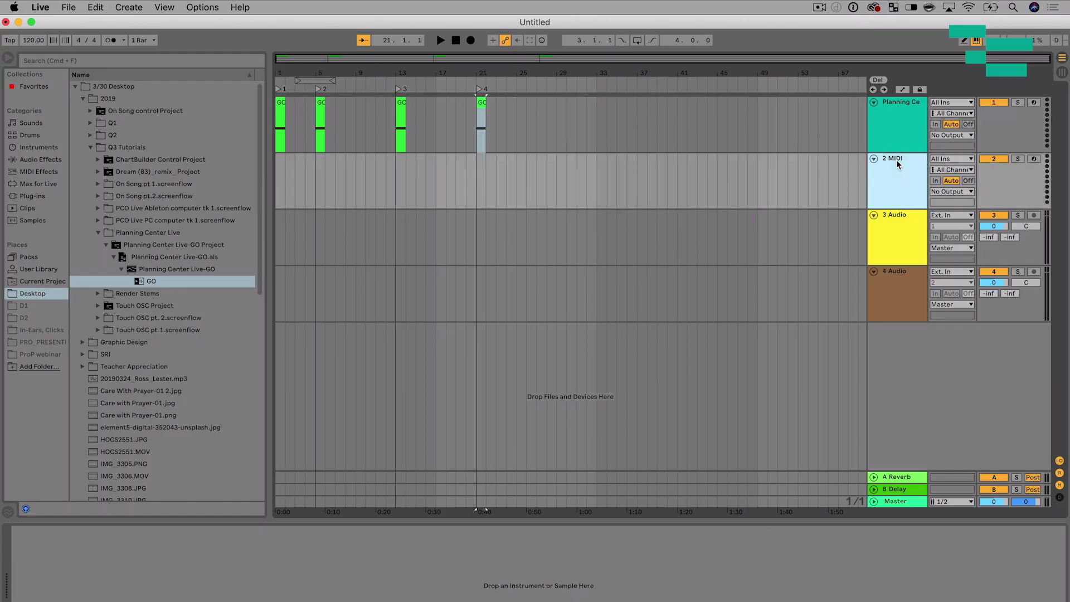
shift+click(881, 297)
key(Delete)
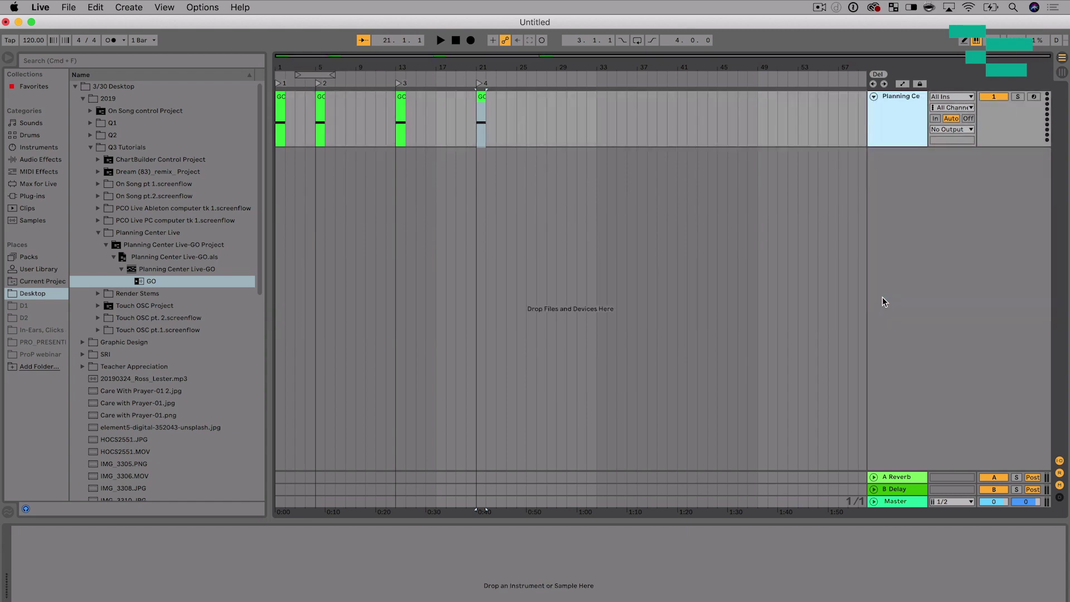
- Route the GO track's MIDI to Network (Session 1) on channel 16 and hide the browser
click(937, 131)
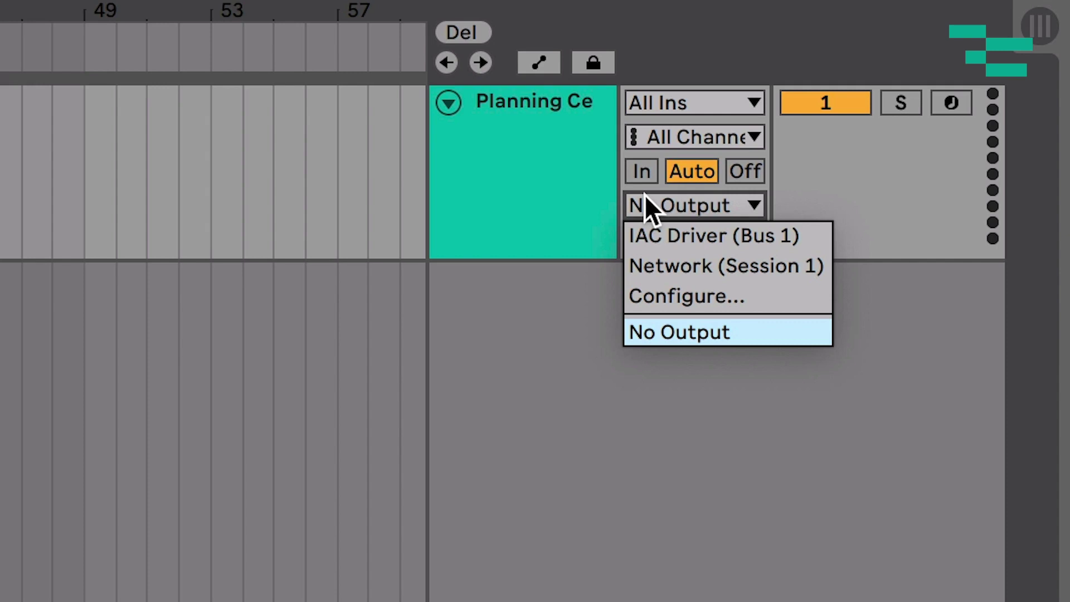
click(673, 261)
click(686, 241)
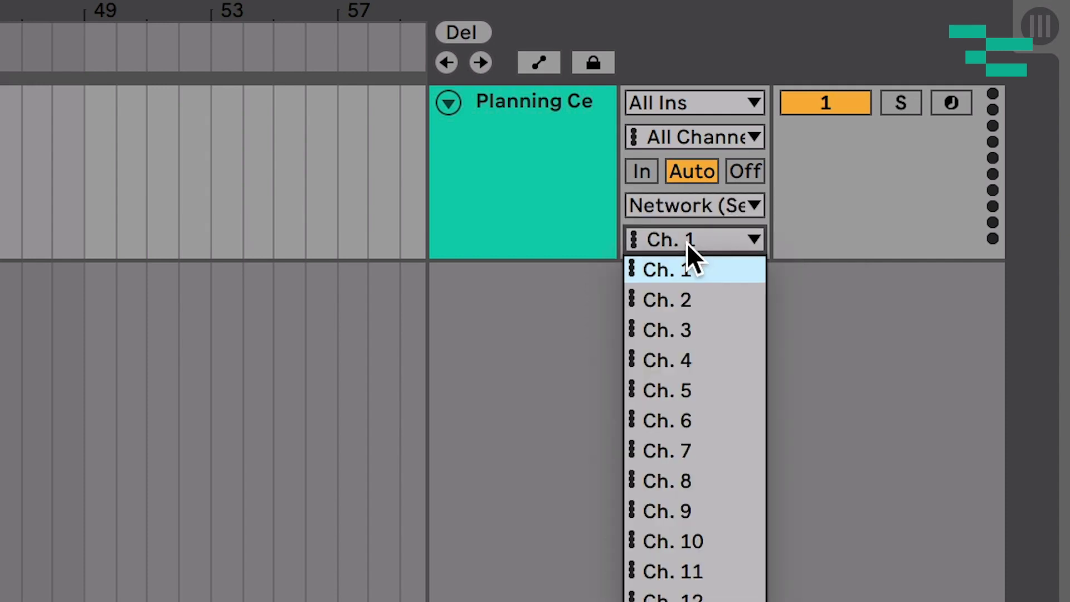
click(669, 599)
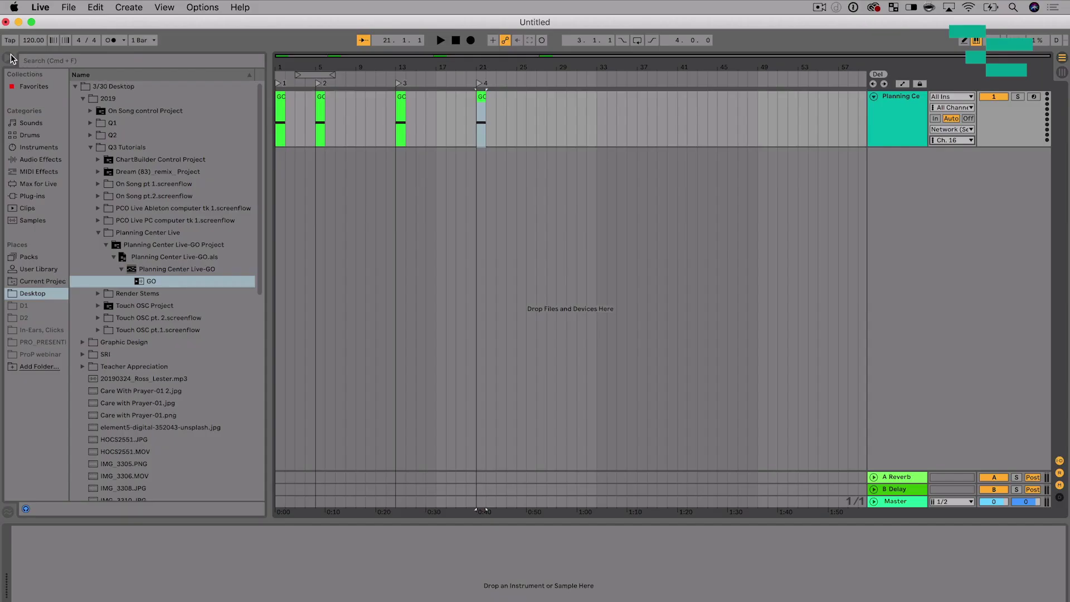
click(10, 58)
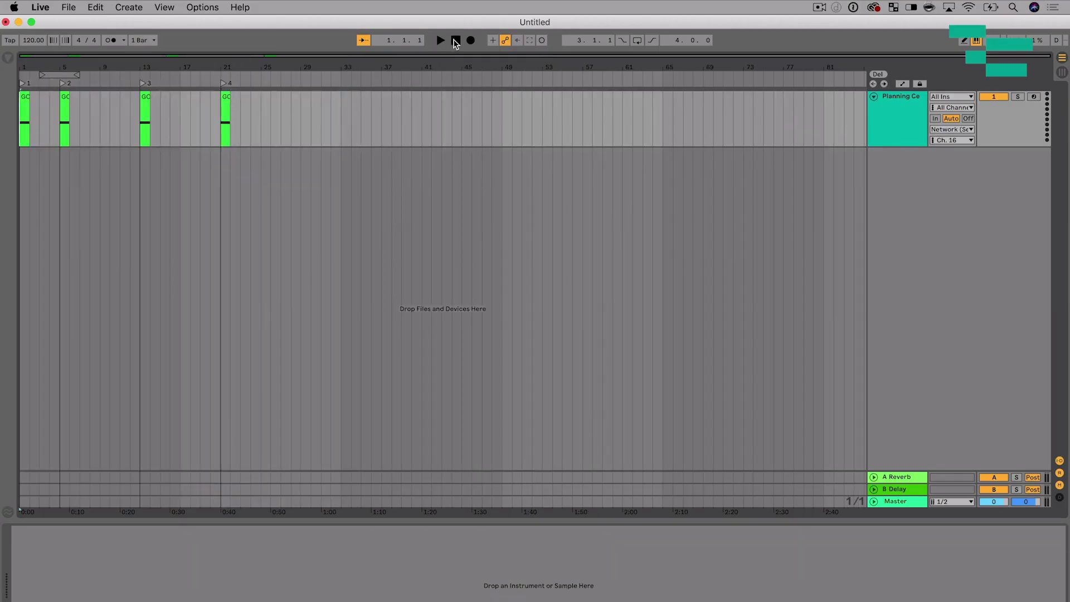